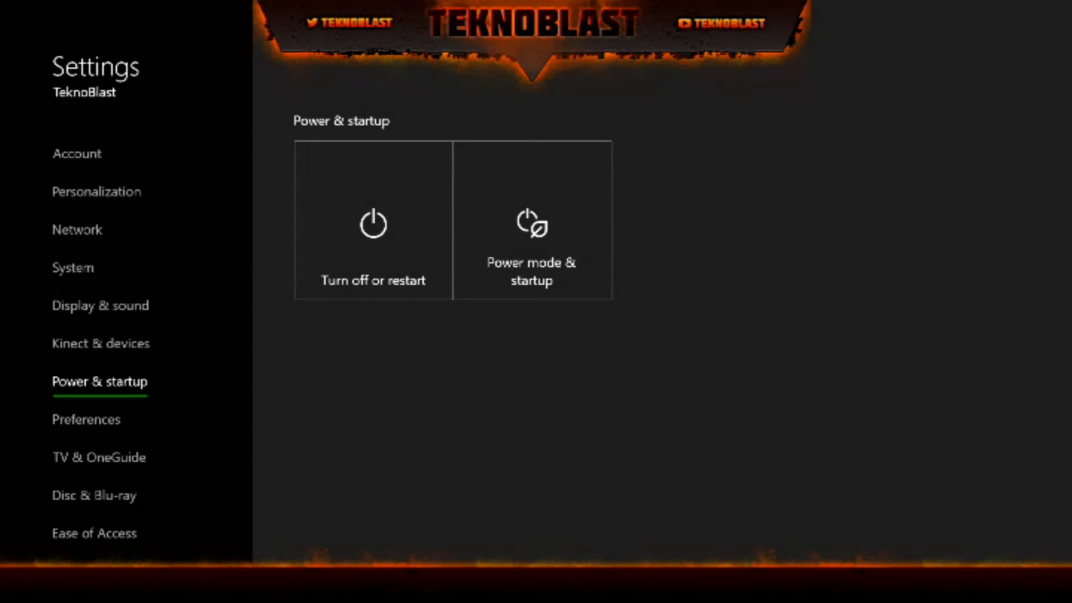
key(Up)
key(Down)
key(Right)
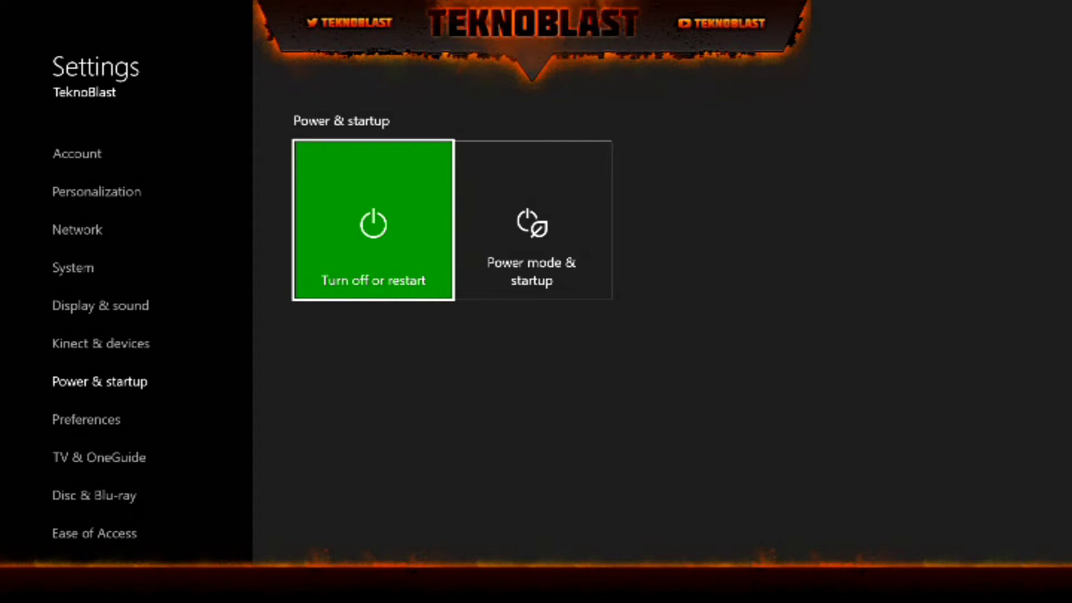
key(Return)
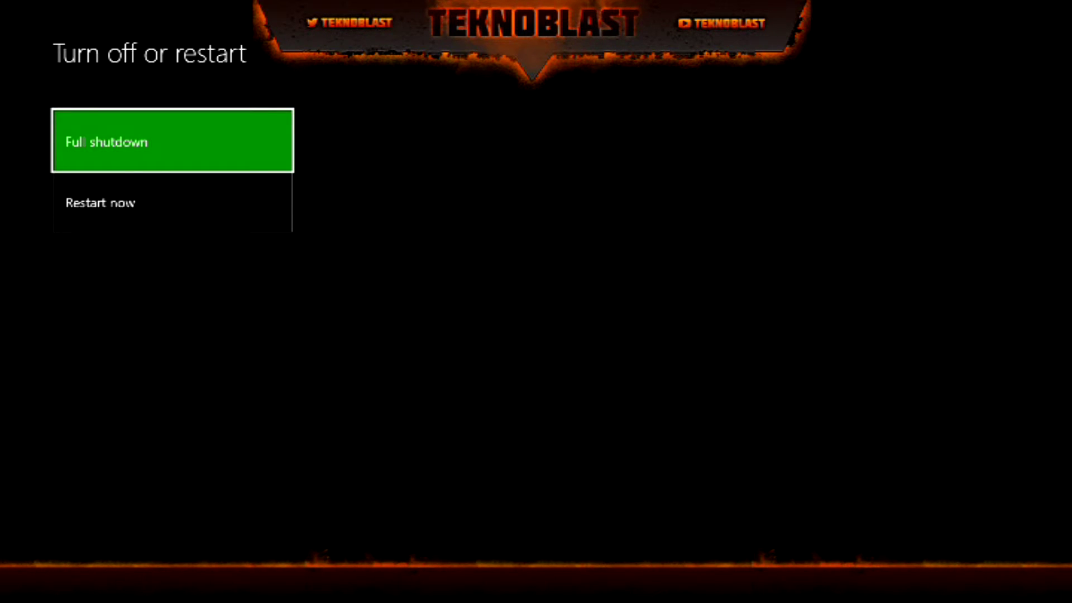
key(Down)
key(Up)
key(Down)
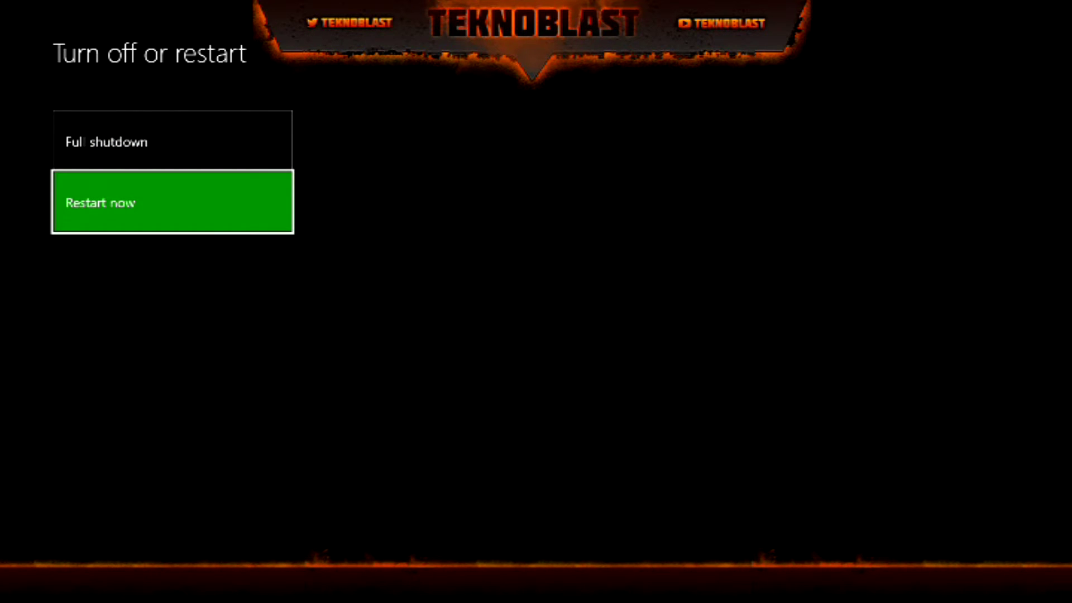
key(Escape)
key(Right)
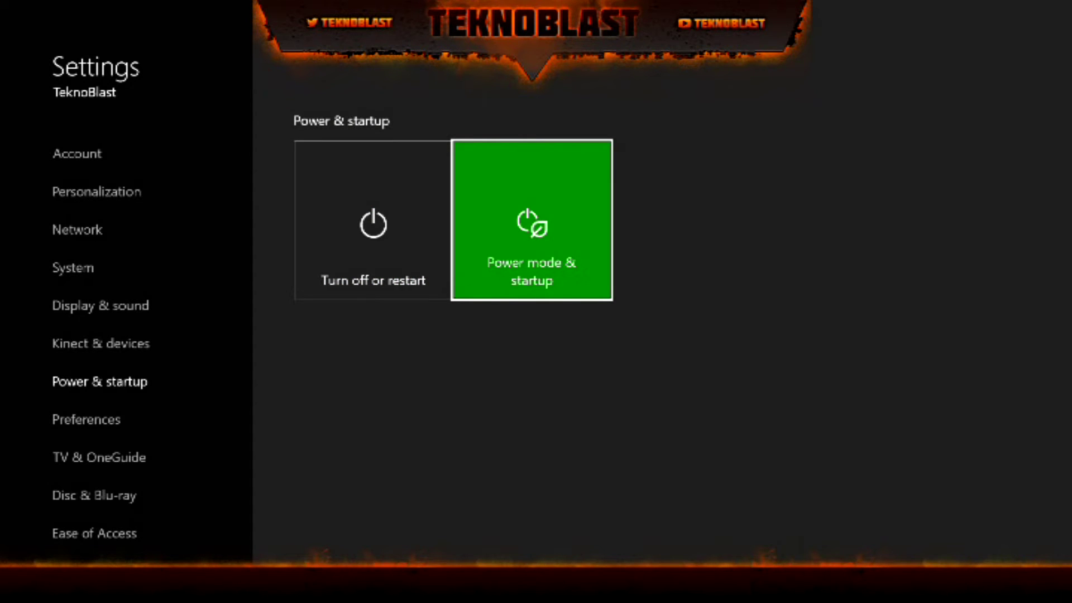
Step: Open the Power mode & startup page, showing Instant-on mode and the 1-hour auto turn-off
key(Return)
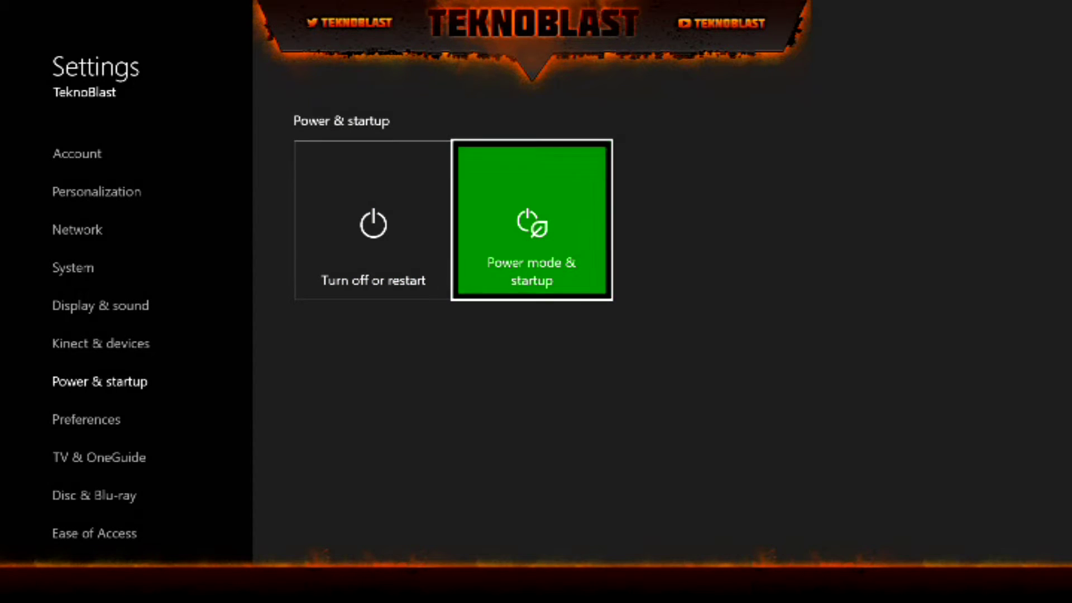
key(Down)
key(Up)
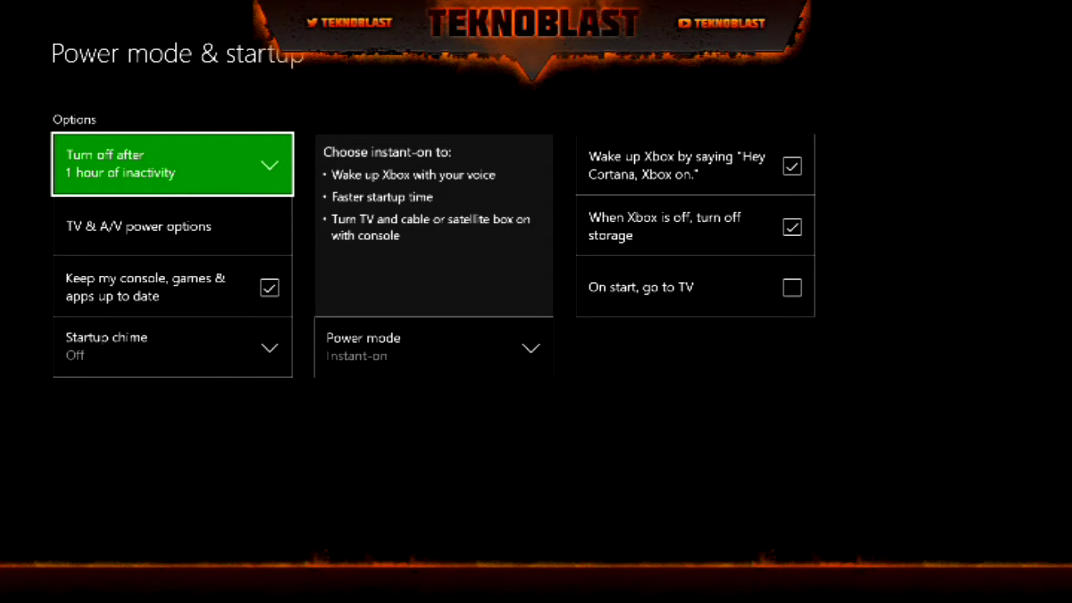
key(Return)
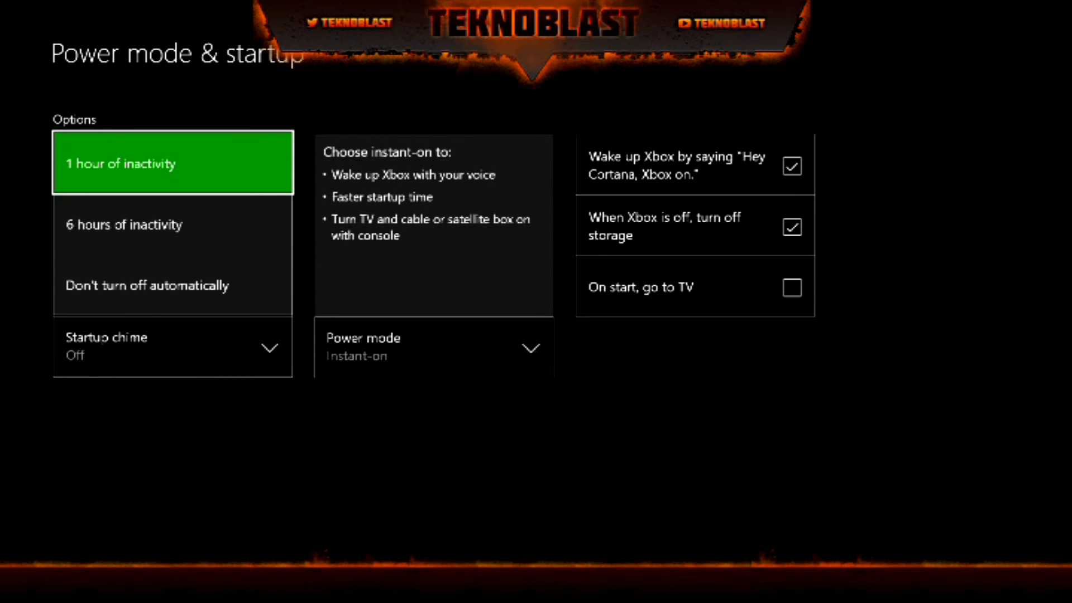
key(Down)
key(Up)
key(Down)
key(Down)
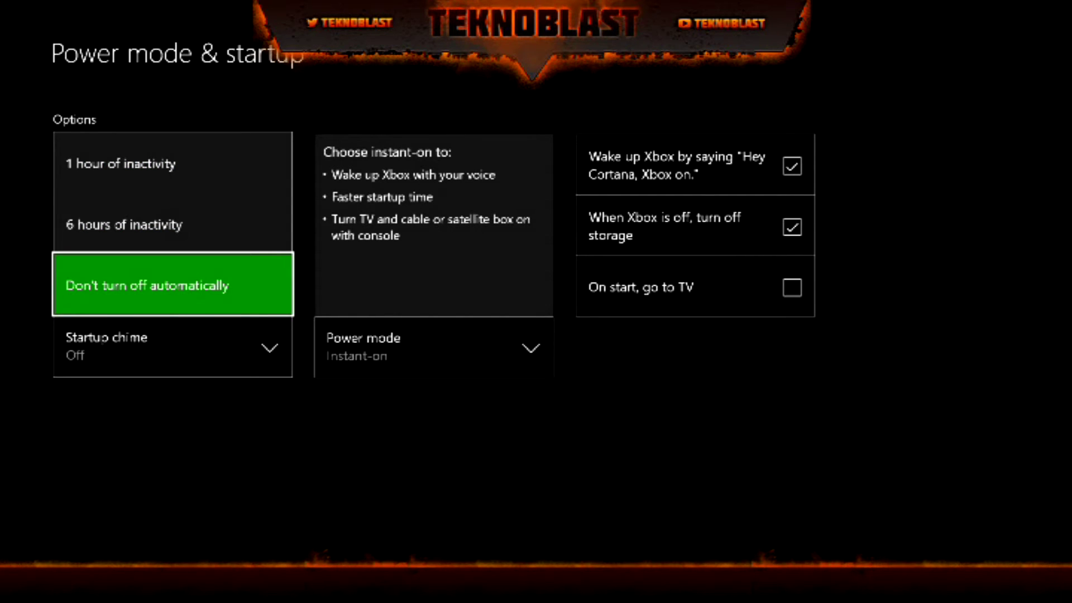
key(Escape)
key(Down)
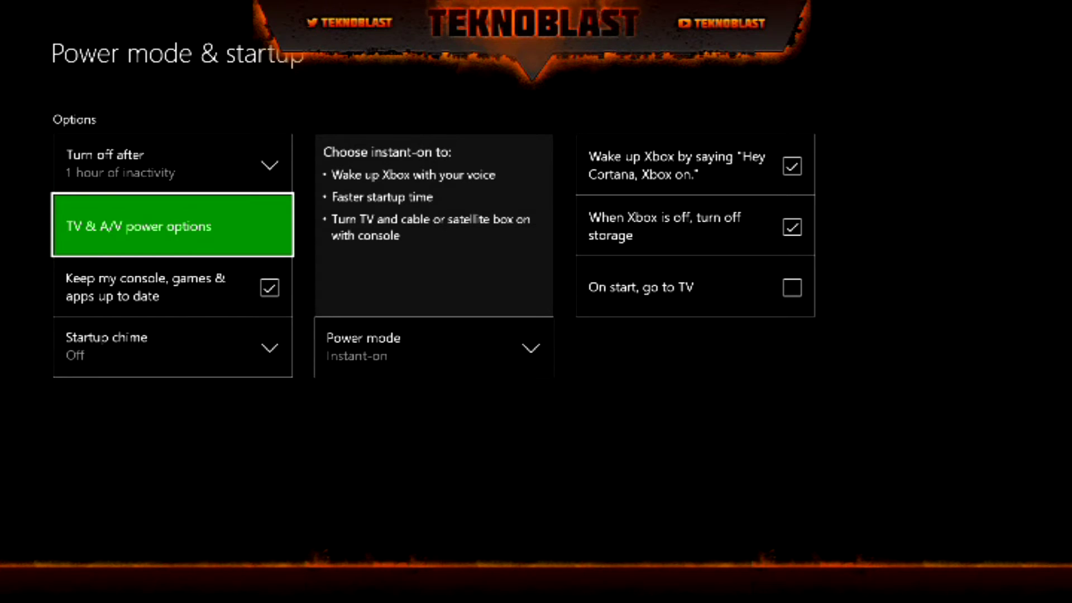
key(Down)
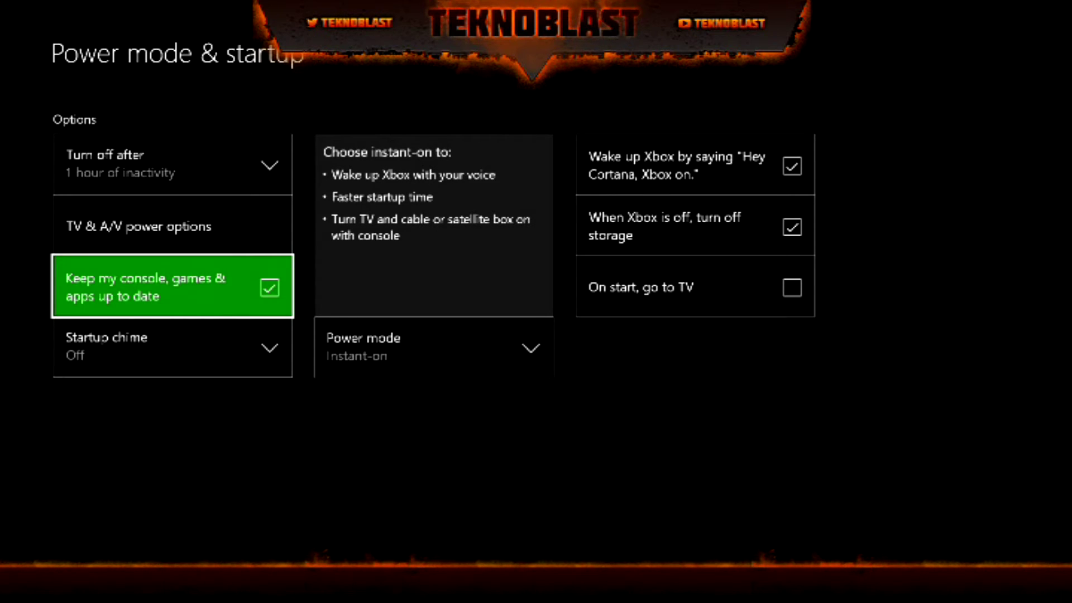
key(Down)
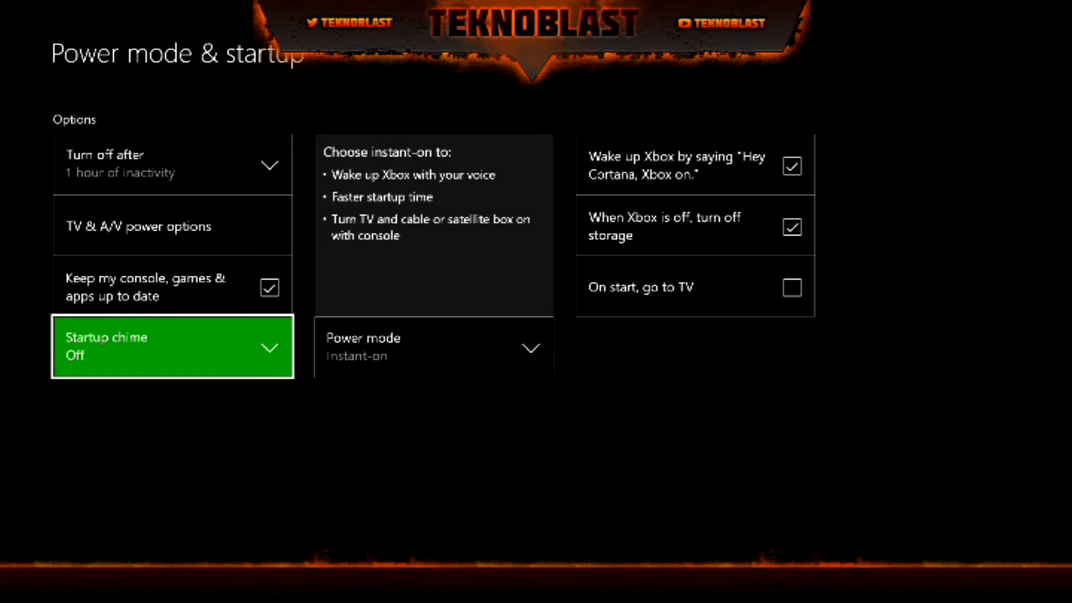
Step: Review the startup chime choices, including 'Only with power button or voice', and keep it Off
key(Return)
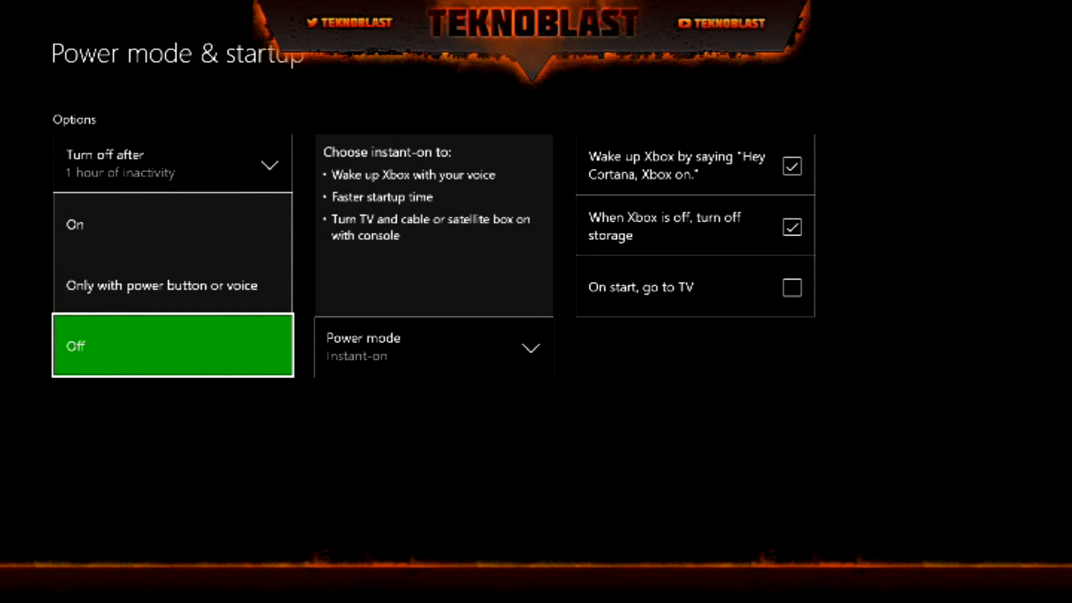
key(Up)
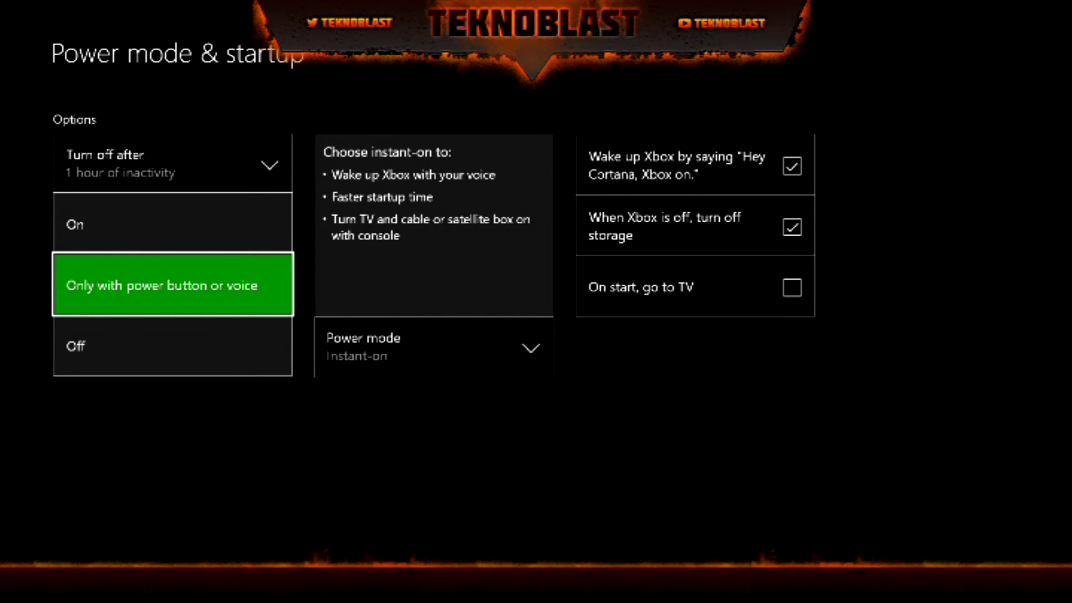
key(Down)
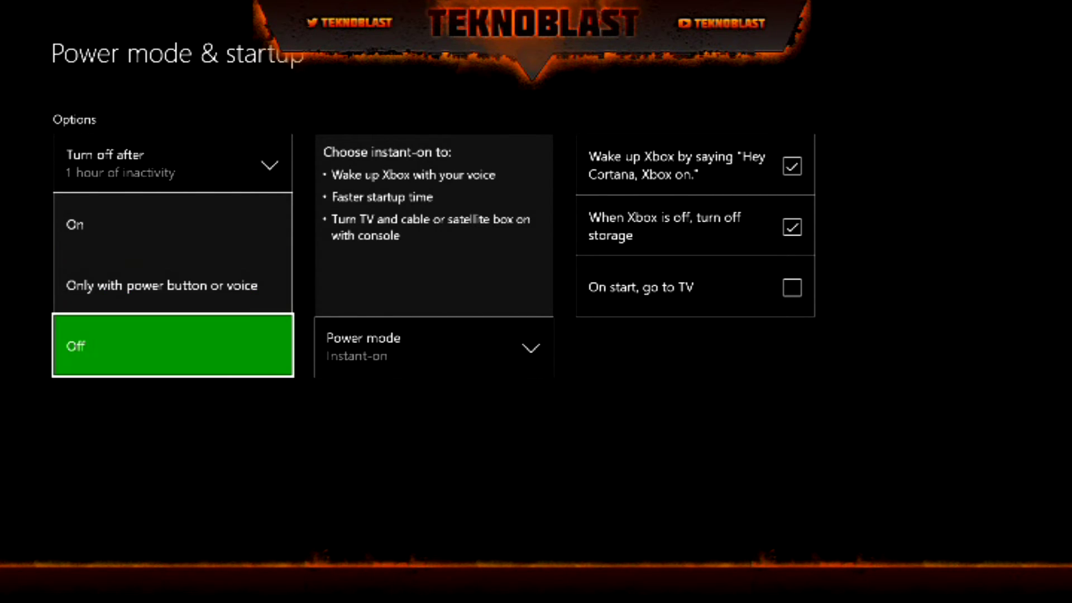
key(Return)
key(Right)
Step: Compare Energy-saving with Instant-on and keep Instant-on as the power mode
key(Return)
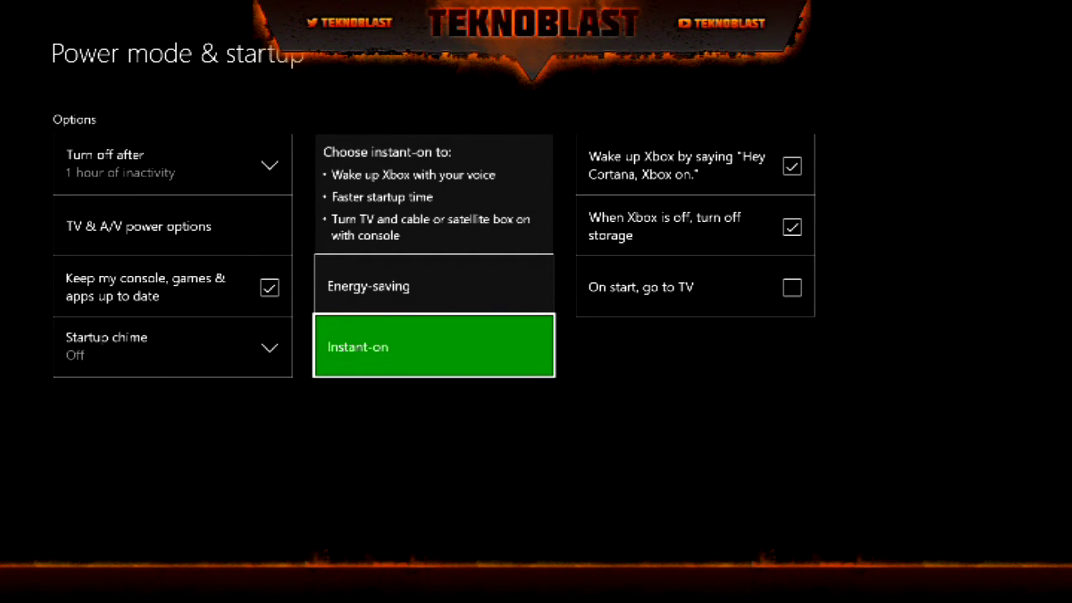
key(Up)
key(Down)
key(Up)
key(Down)
key(Up)
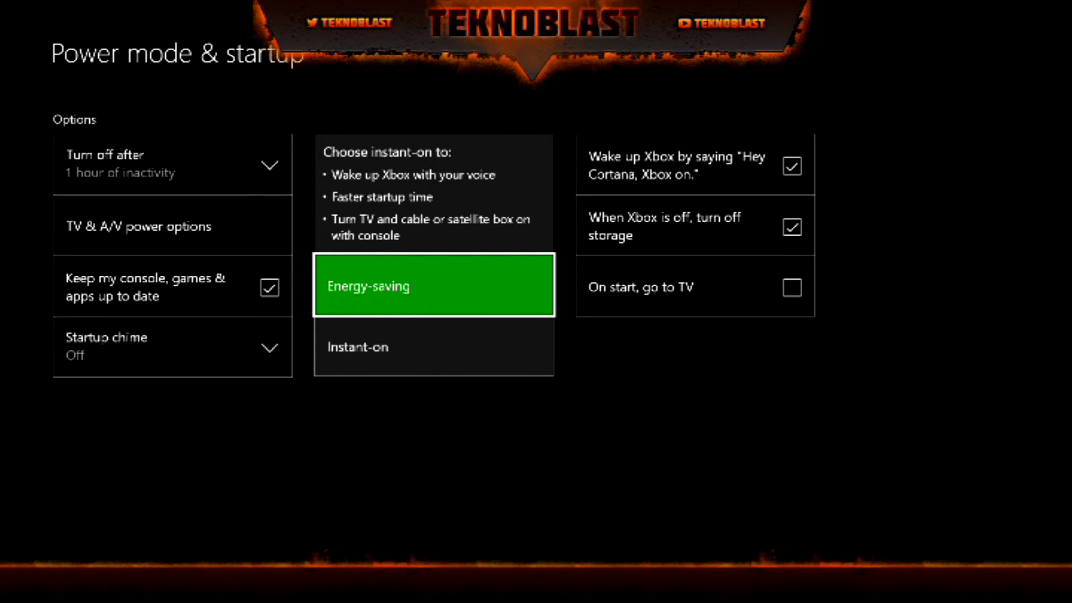
key(Down)
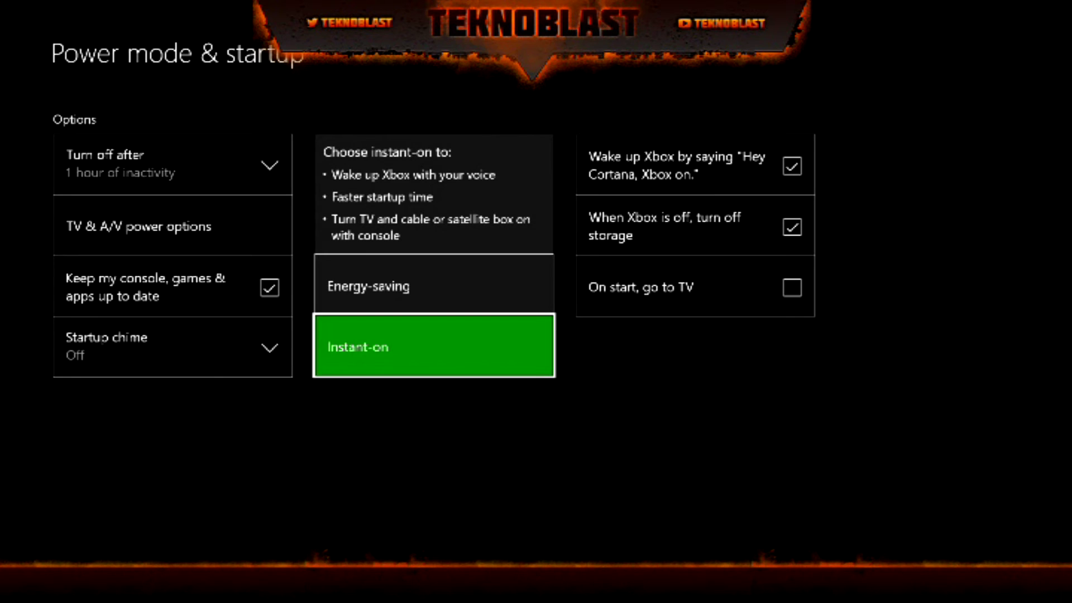
key(Return)
key(Right)
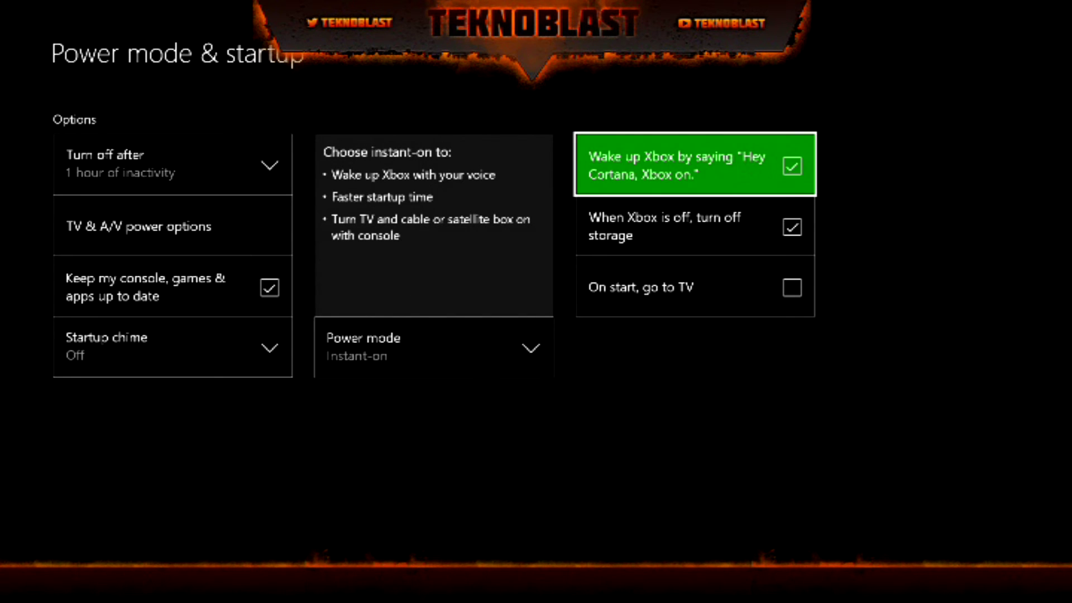
key(Down)
key(Up)
key(Down)
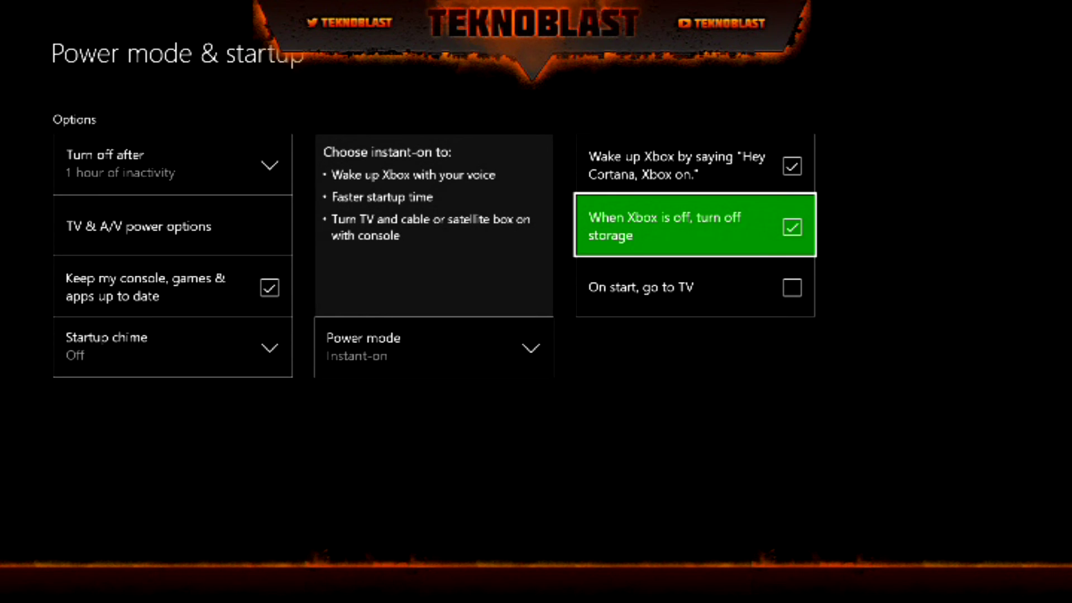
key(Down)
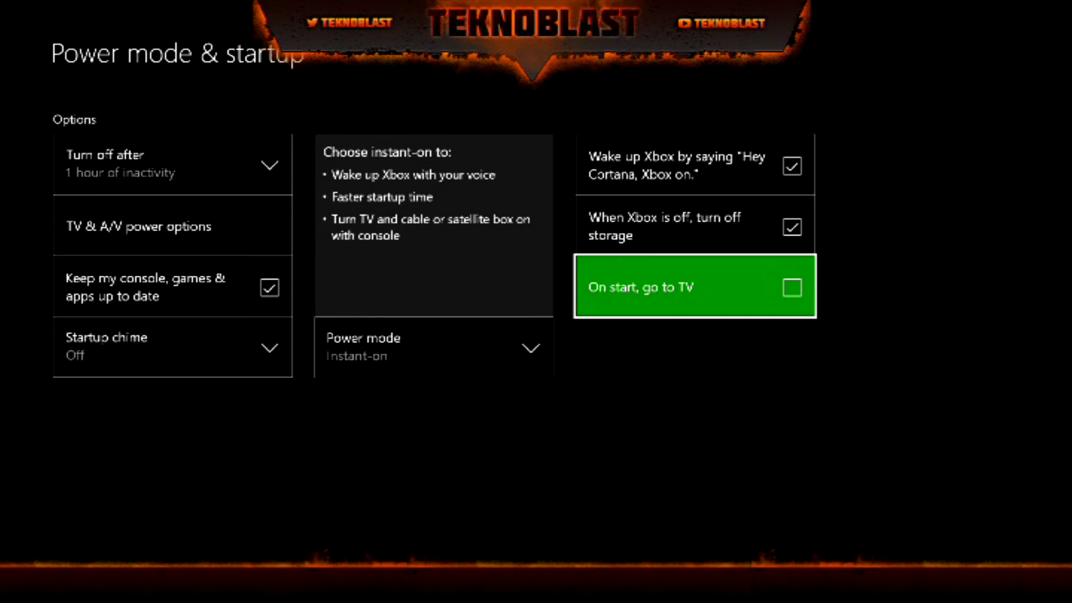